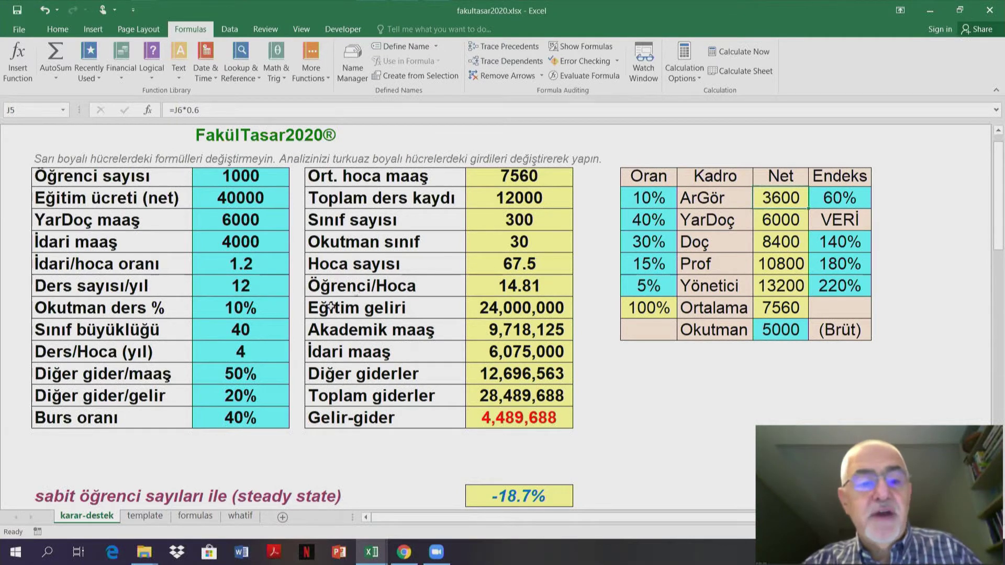
- Select the Okutman ders % input cell C10 to change its value
{"action": "left_click", "coordinate": [237, 313]}
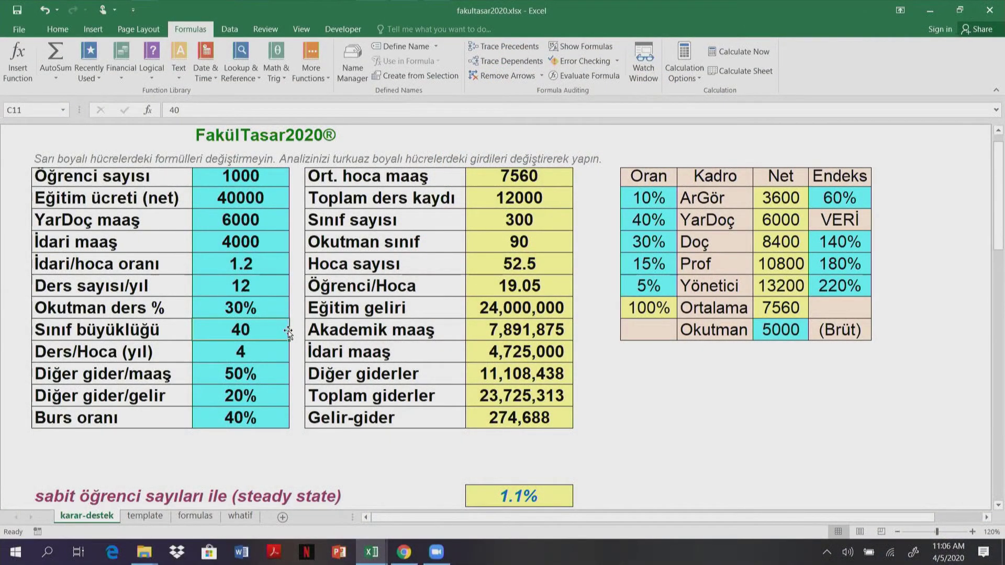
- Reset Okutman ders % in C10 to 10%, returning the steady-state result to -18.7%
{"action": "key", "text": "Up"}
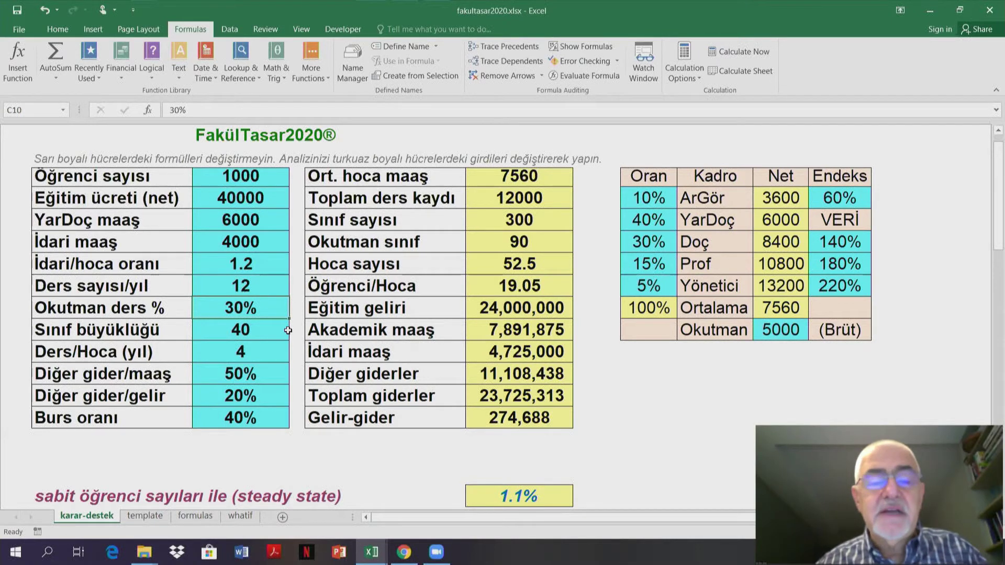
{"action": "type", "text": "10%"}
{"action": "key", "text": "Return"}
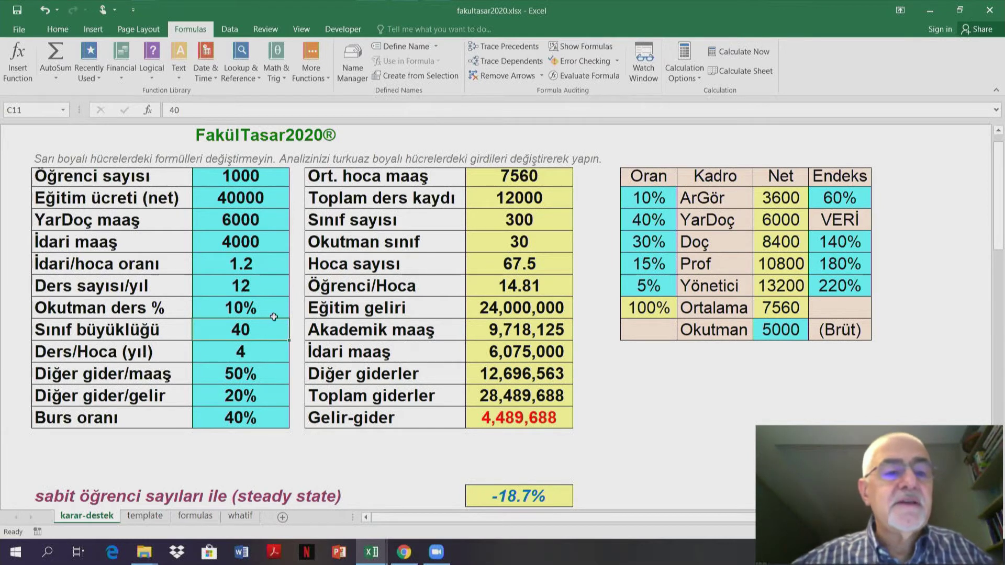
{"action": "left_click", "coordinate": [254, 220]}
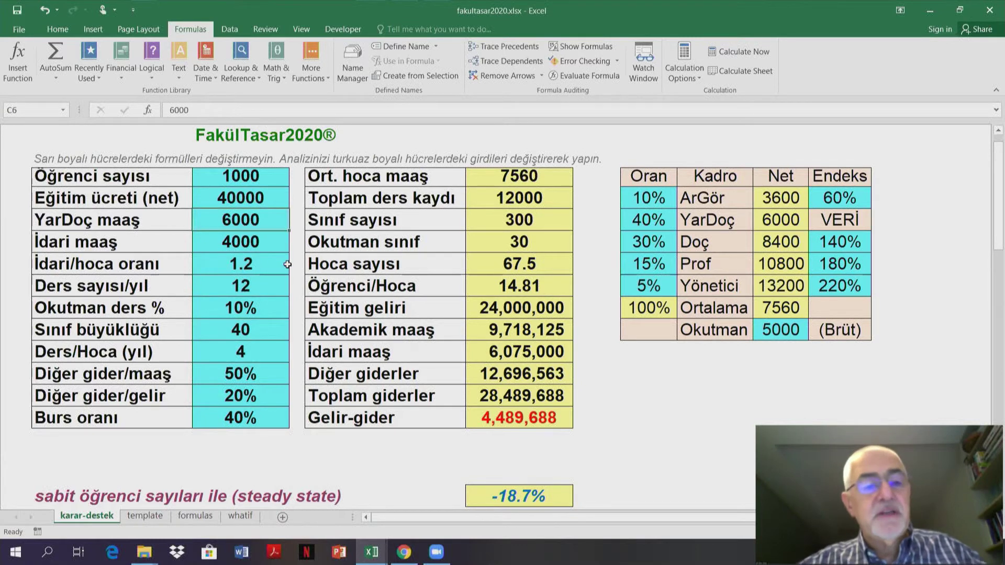
- Set Okutman ders % to 50% and YarDoç maaş to 5000
{"action": "left_click", "coordinate": [253, 309]}
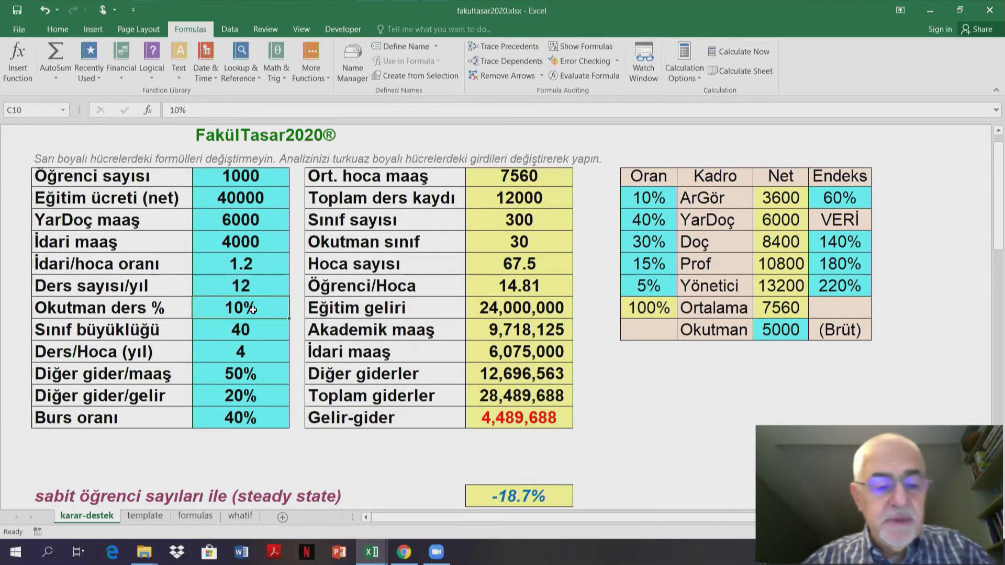
{"action": "type", "text": "50"}
{"action": "key", "text": "Return"}
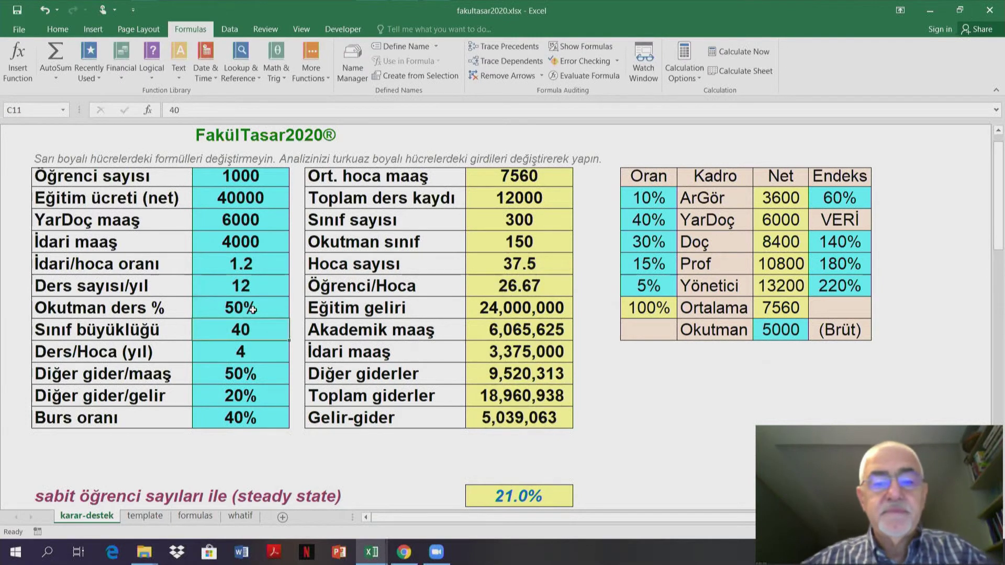
{"action": "left_click", "coordinate": [253, 225]}
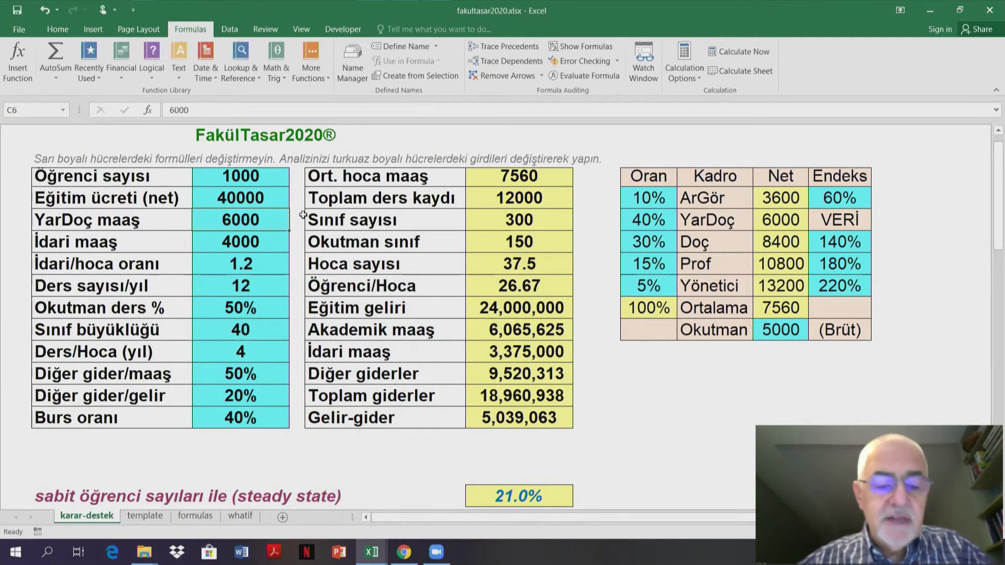
{"action": "type", "text": "5000"}
{"action": "key", "text": "Return"}
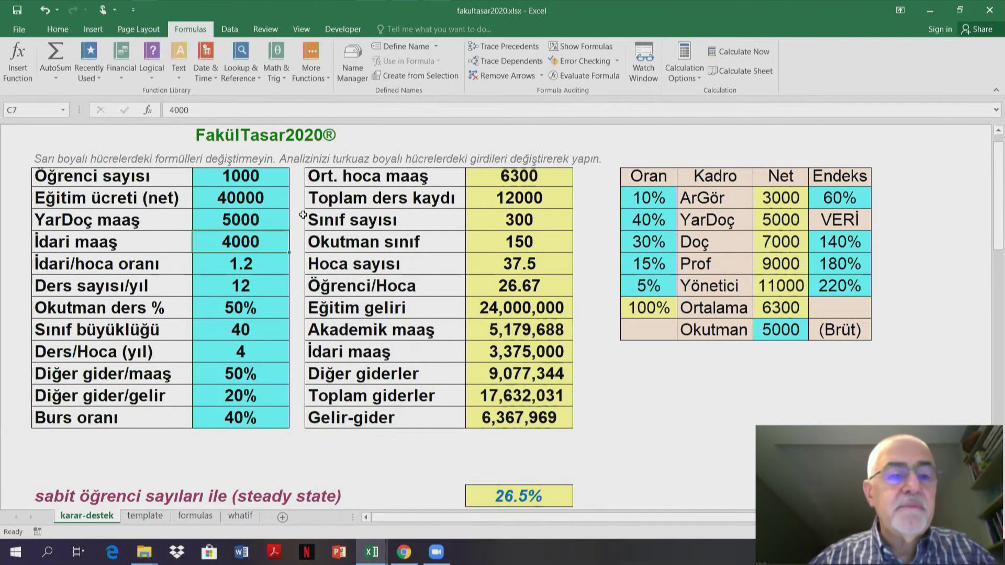
- Enter İdari maaş 3000 and İdari/hoca oranı 0.8, lifting steady state to 37.1%
{"action": "type", "text": "3000"}
{"action": "key", "text": "Return"}
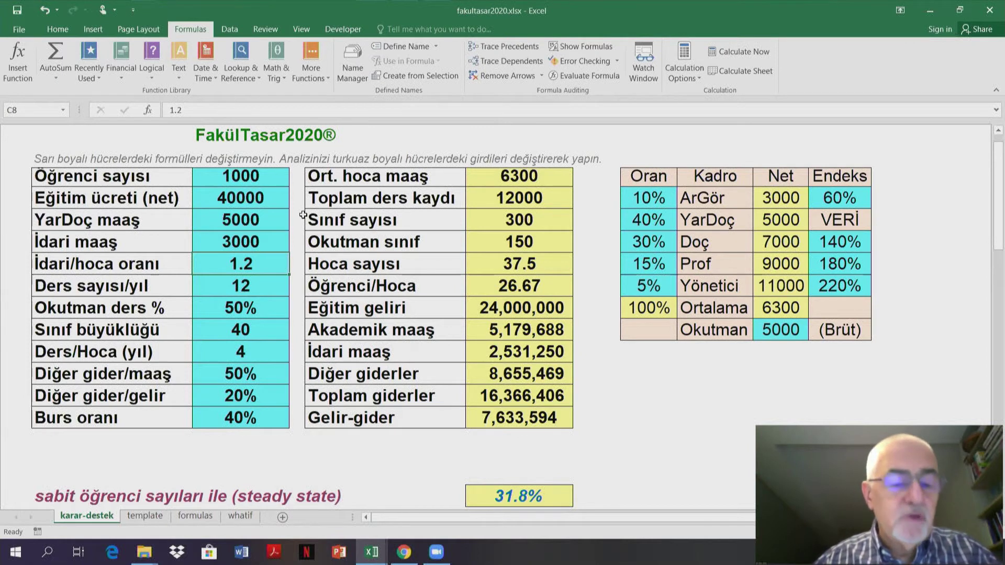
{"action": "type", "text": "0.8"}
{"action": "key", "text": "Return"}
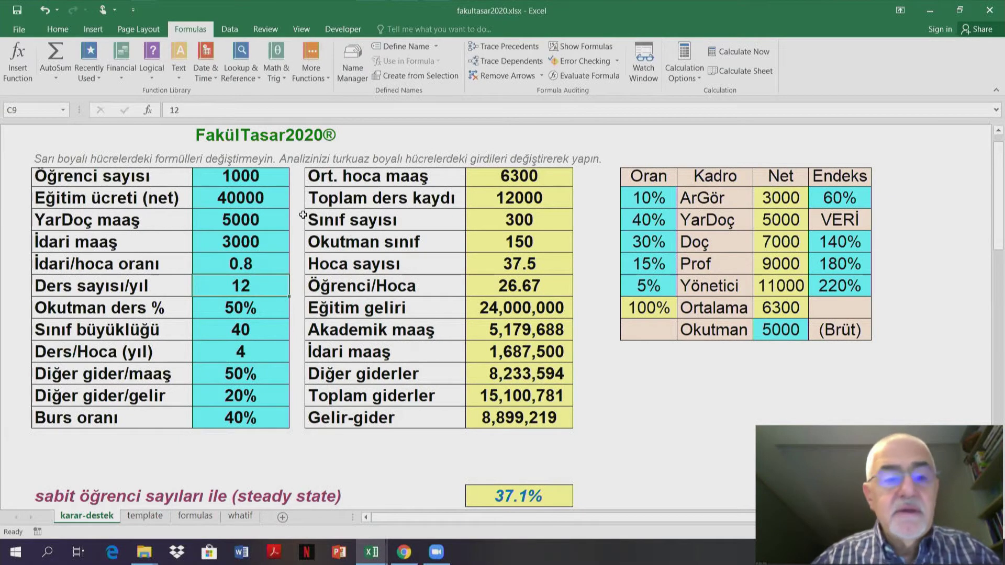
{"action": "key", "text": "Down"}
{"action": "key", "text": "Down"}
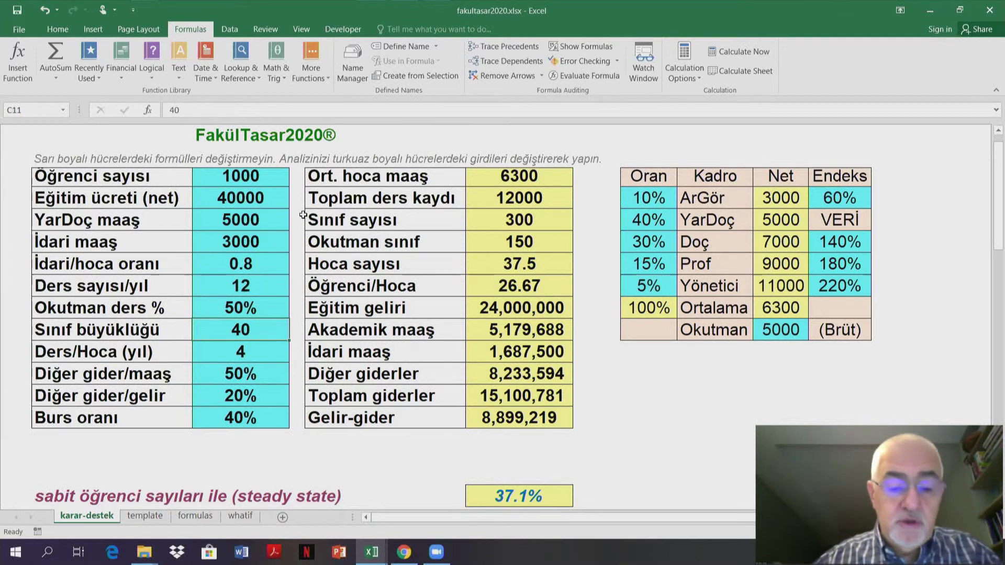
- Set Sınıf büyüklüğü 80, Ders/Hoca 8, Diğer gider/maaş 40% and Burs oranı 75%
{"action": "type", "text": "80"}
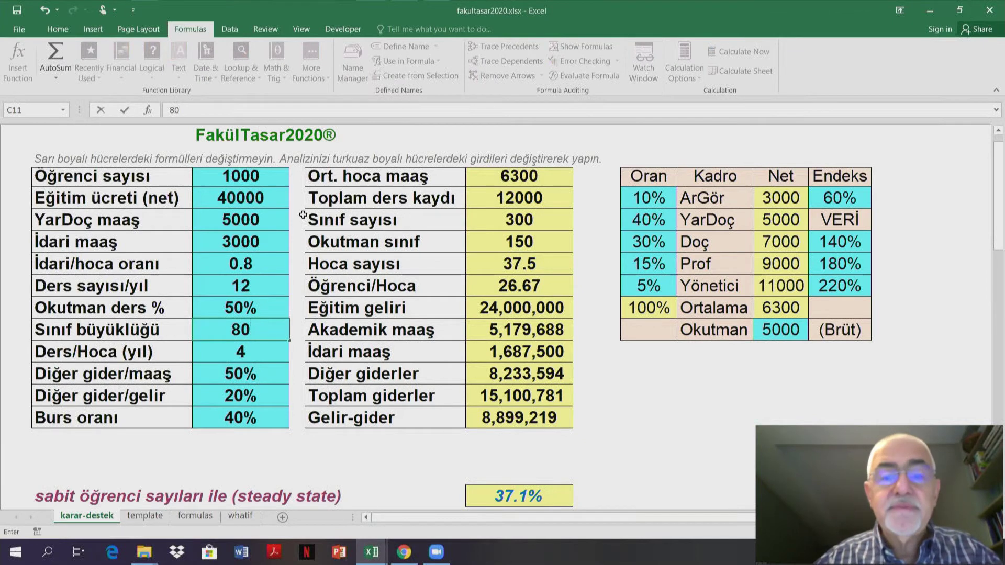
{"action": "key", "text": "Return"}
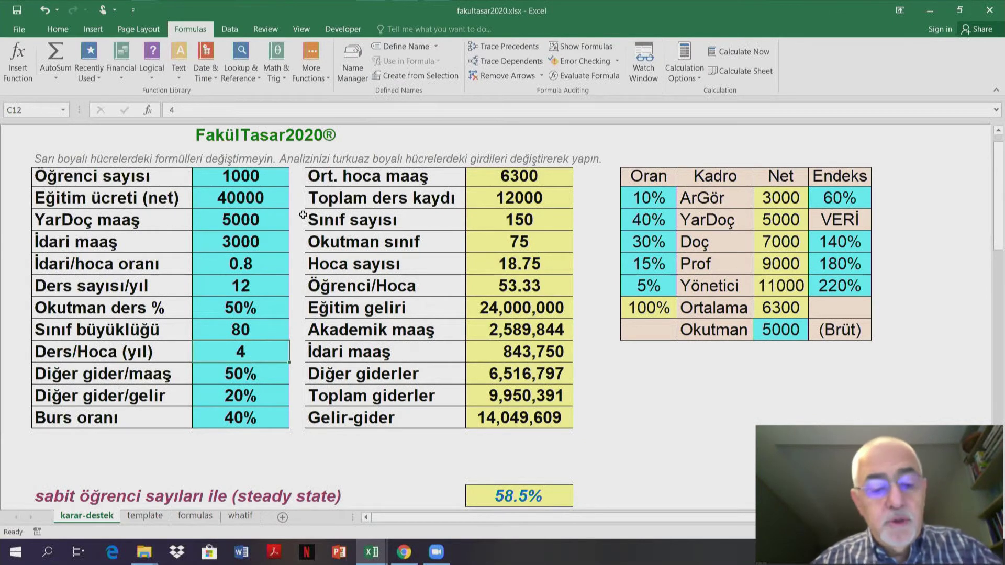
{"action": "type", "text": "8"}
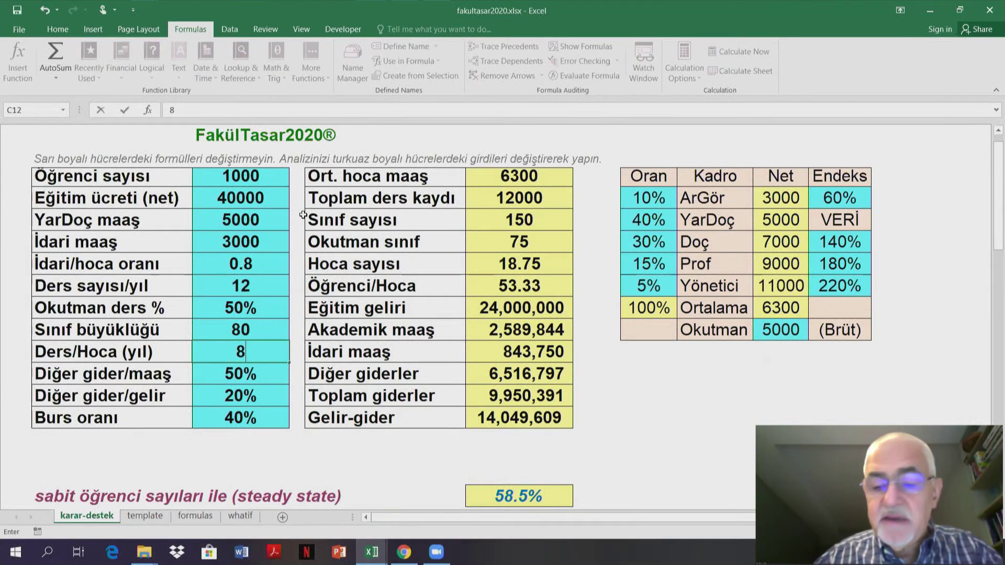
{"action": "key", "text": "Return"}
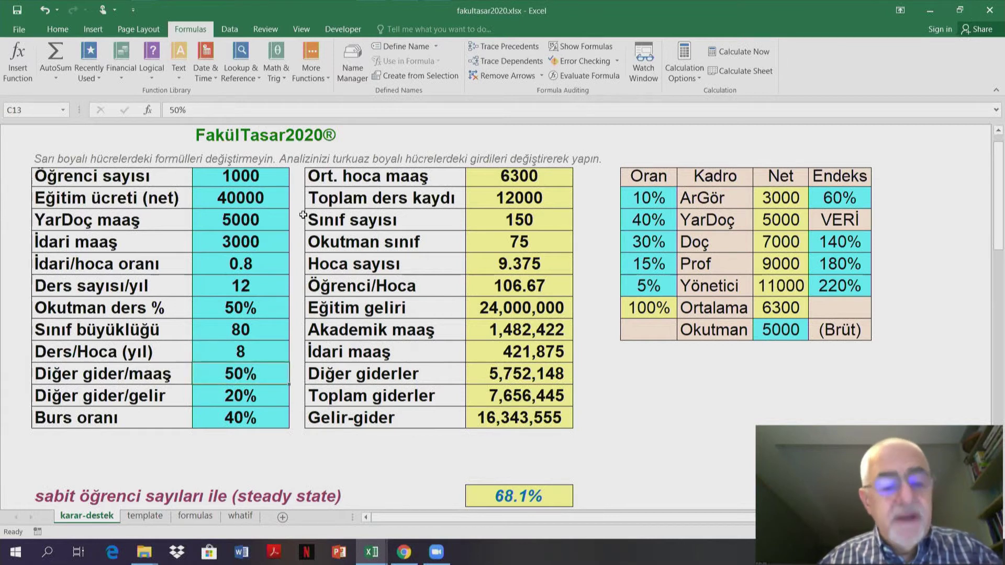
{"action": "type", "text": "40"}
{"action": "key", "text": "Return"}
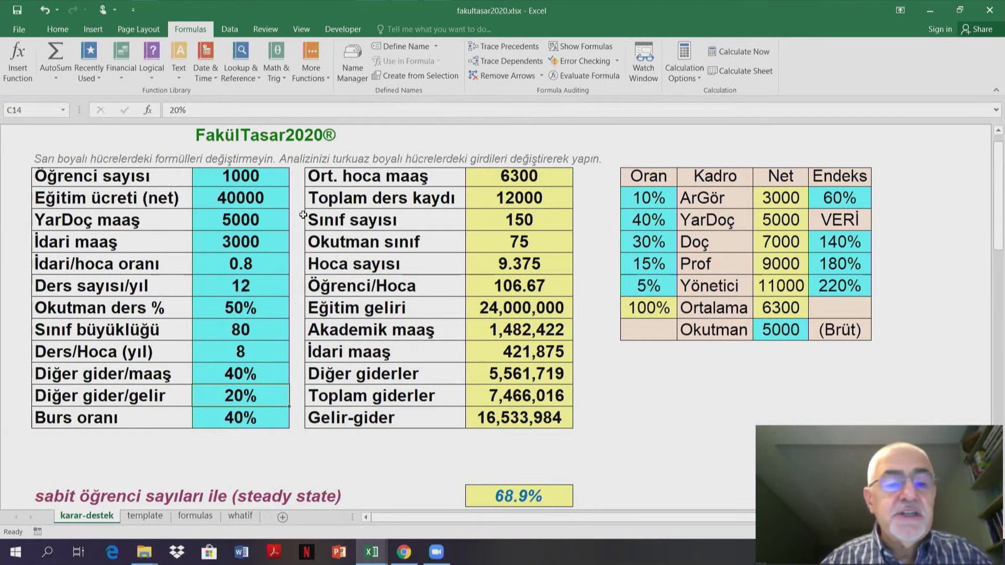
{"action": "key", "text": "Down"}
{"action": "type", "text": "75"}
{"action": "key", "text": "Return"}
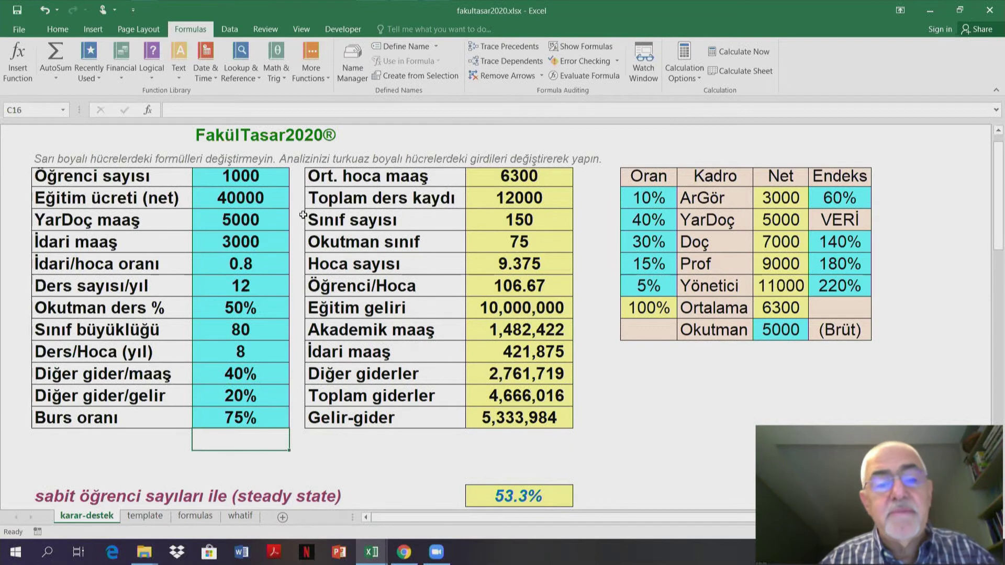
- Try Eğitim ücreti 30000, then settle on 20000 for a 26.7% steady-state result
{"action": "left_click", "coordinate": [249, 198]}
{"action": "type", "text": "30000"}
{"action": "key", "text": "Return"}
{"action": "key", "text": "Up"}
{"action": "type", "text": "20000"}
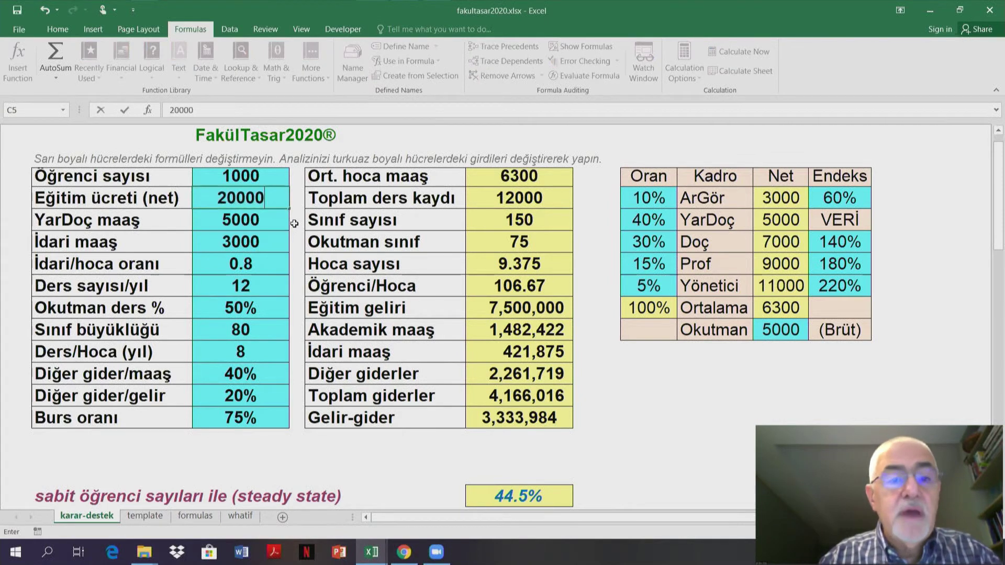
{"action": "key", "text": "Return"}
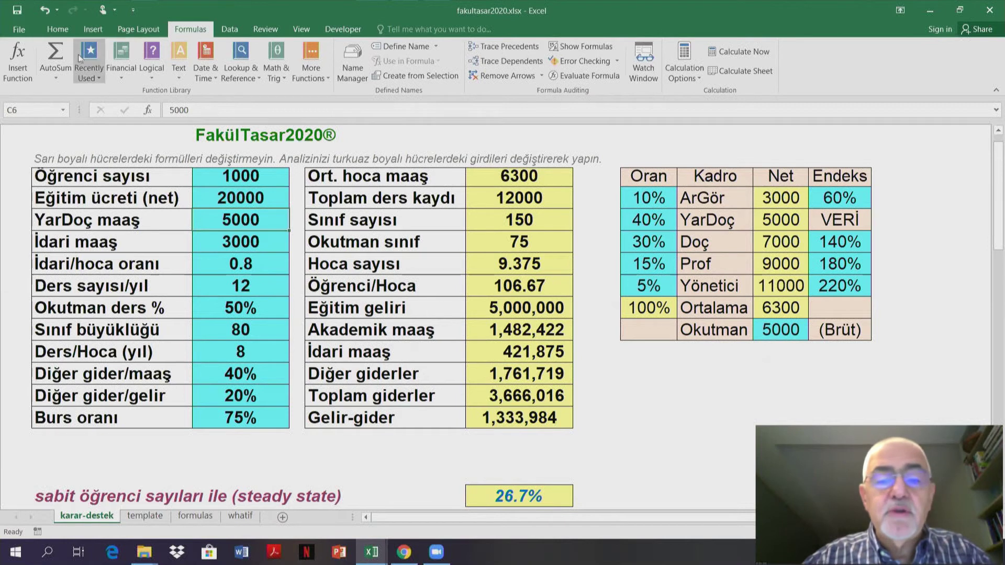
- Undo the scenario edits back to the original inputs: 40000 fee, class size 40, Okutman ders 10%
{"action": "left_click", "coordinate": [45, 11]}
{"action": "left_click", "coordinate": [45, 10]}
{"action": "left_click", "coordinate": [45, 10]}
{"action": "left_click", "coordinate": [44, 10]}
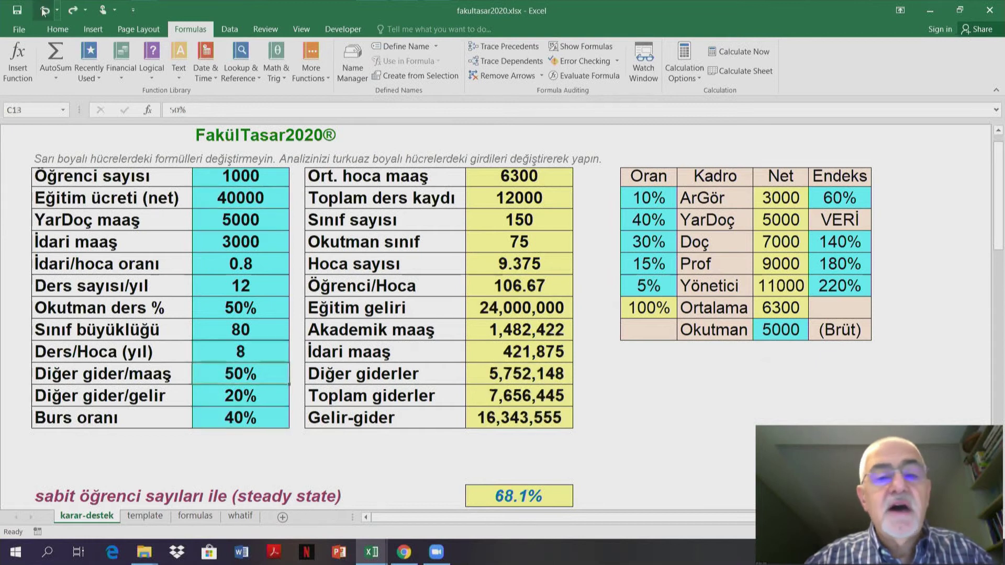
{"action": "left_click", "coordinate": [45, 10]}
{"action": "left_click", "coordinate": [45, 11]}
{"action": "left_click", "coordinate": [44, 11]}
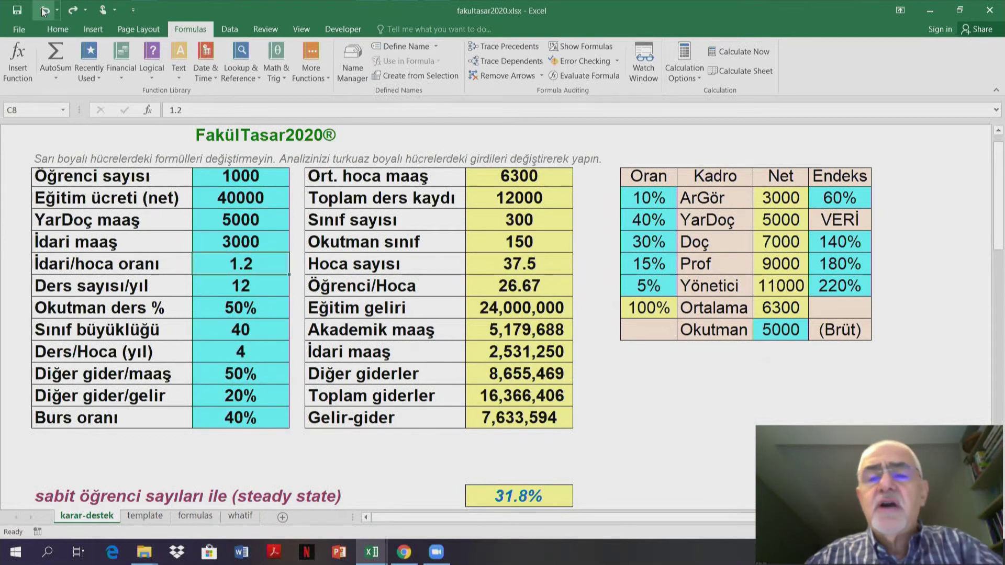
{"action": "left_click", "coordinate": [45, 11]}
{"action": "left_click", "coordinate": [45, 11]}
{"action": "left_click", "coordinate": [44, 11]}
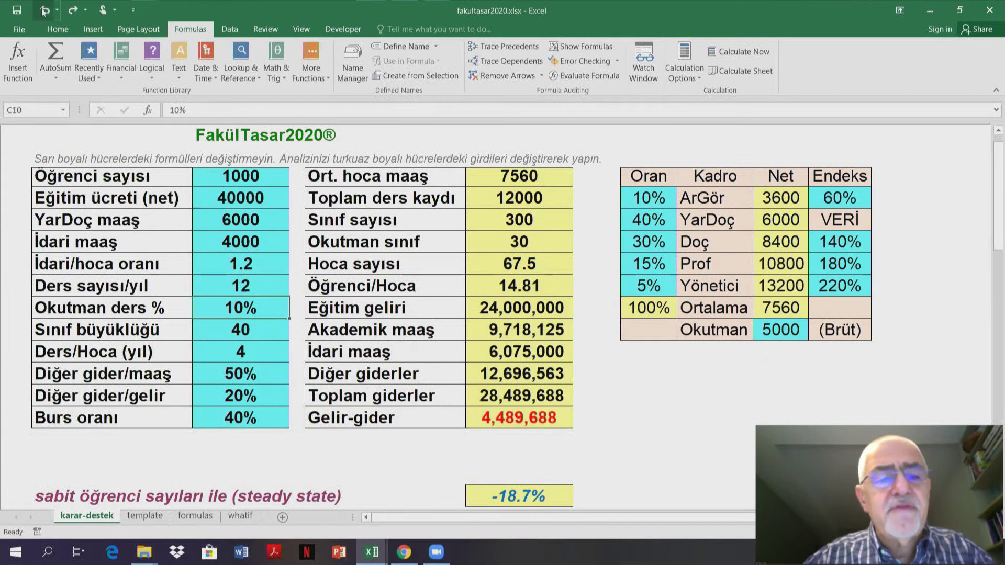
{"action": "left_click", "coordinate": [45, 11]}
{"action": "left_click", "coordinate": [45, 10]}
{"action": "left_click", "coordinate": [44, 10]}
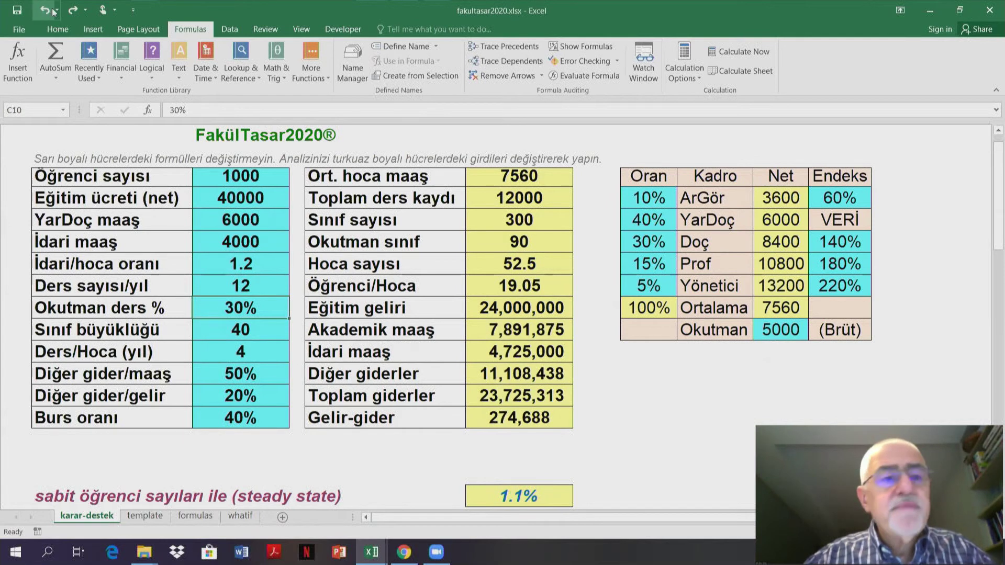
{"action": "left_click", "coordinate": [72, 11]}
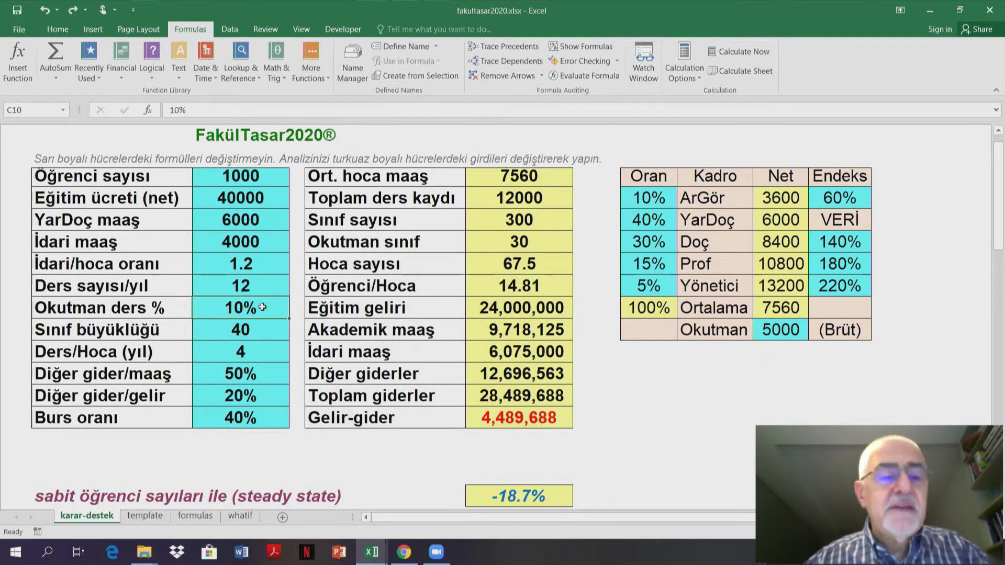
- Try Okutman ders % at 30%, then return it to 10%
{"action": "type", "text": "30"}
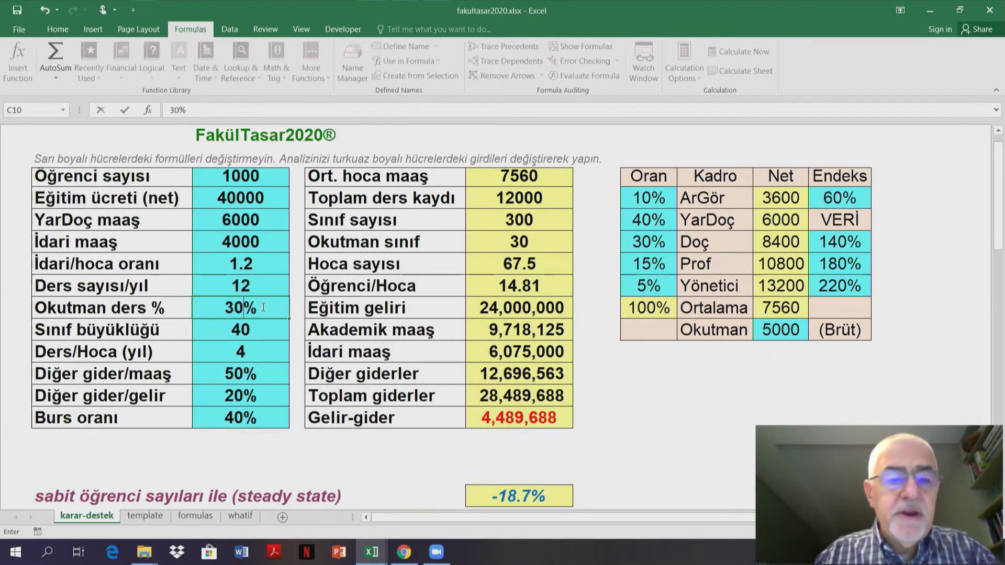
{"action": "key", "text": "Return"}
{"action": "left_click", "coordinate": [261, 307]}
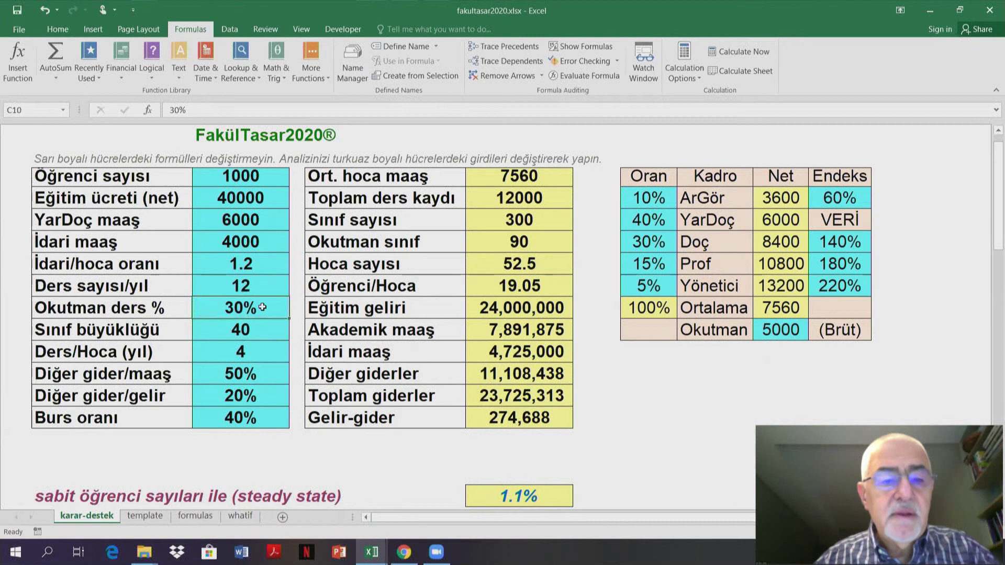
{"action": "type", "text": "10"}
{"action": "key", "text": "Return"}
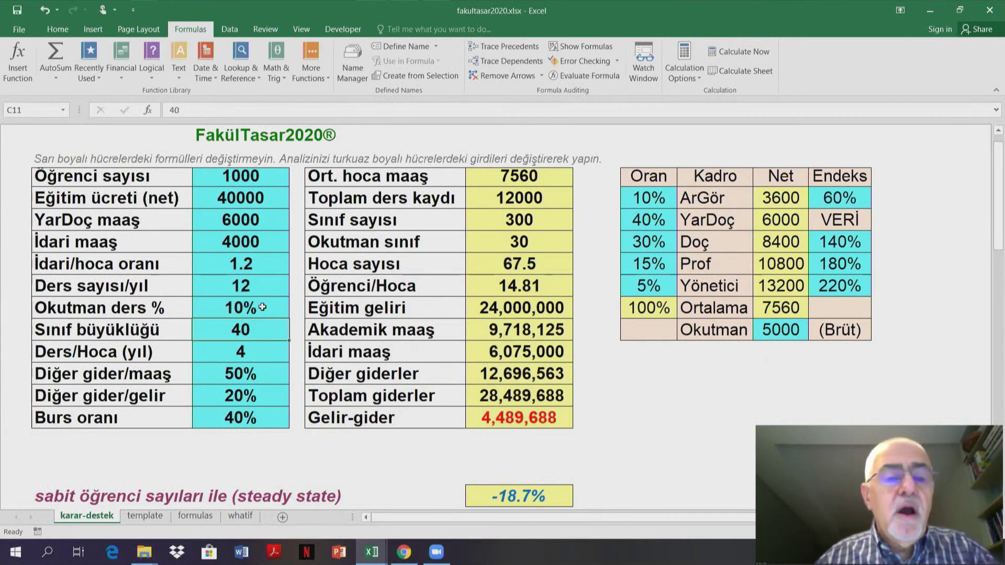
- Try Ders/Hoca (yıl) at 6, then undo it back to 4
{"action": "key", "text": "Return"}
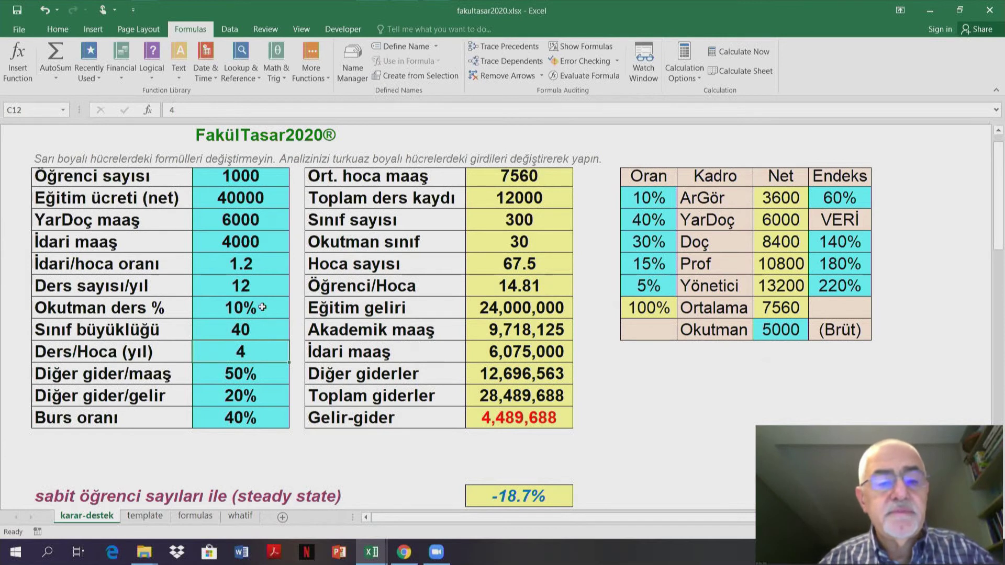
{"action": "type", "text": "6"}
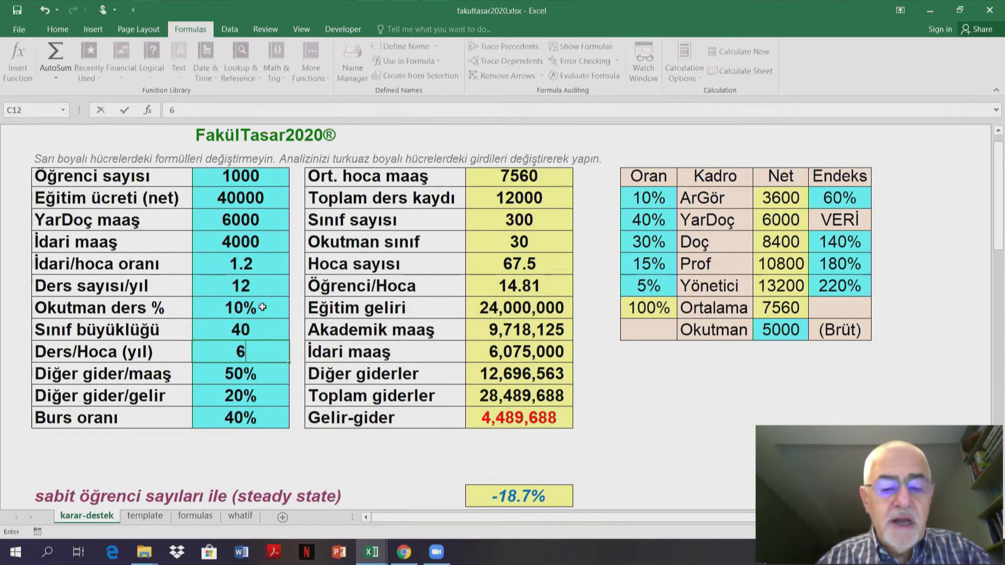
{"action": "key", "text": "Return"}
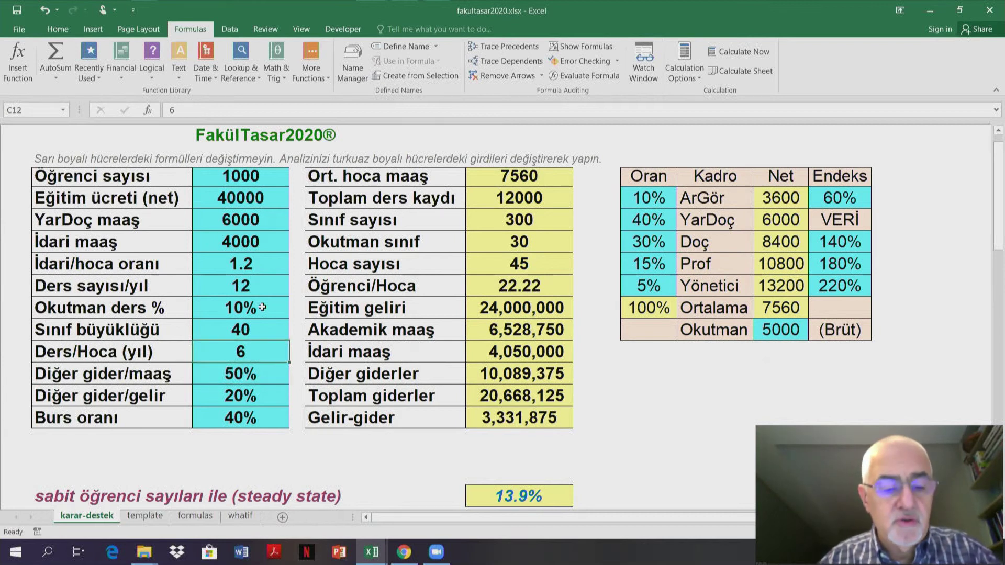
{"action": "key", "text": "ctrl+z"}
- Test a Sınıf büyüklüğü of 60, then revert the class size to 40
{"action": "key", "text": "Up"}
{"action": "key", "text": "Up"}
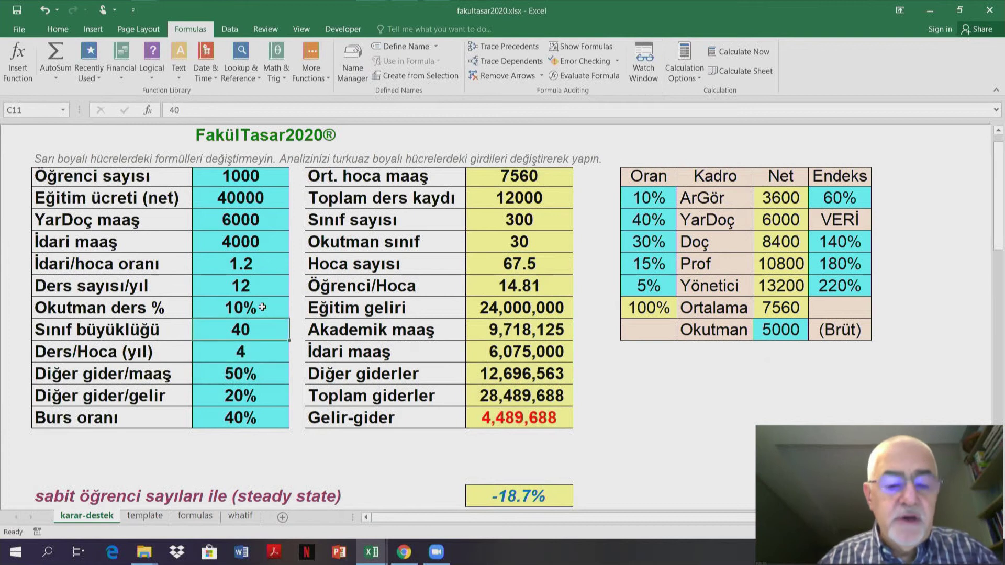
{"action": "type", "text": "60"}
{"action": "key", "text": "Return"}
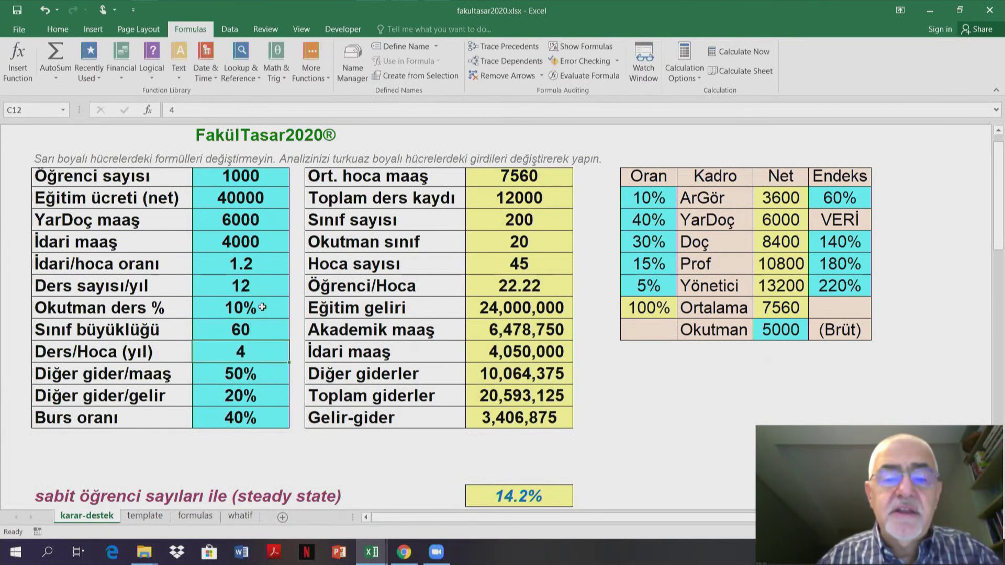
{"action": "key", "text": "Up"}
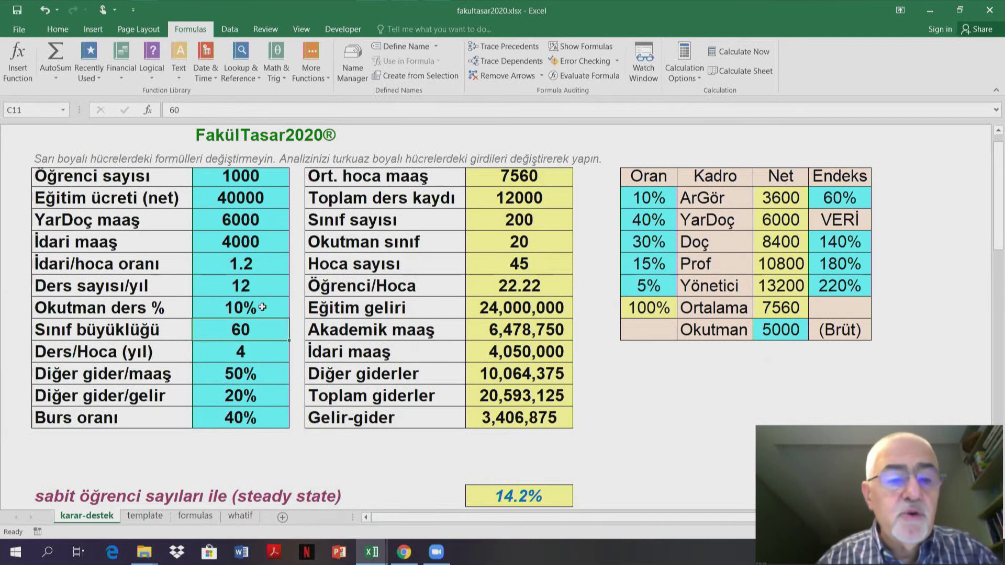
{"action": "type", "text": "40"}
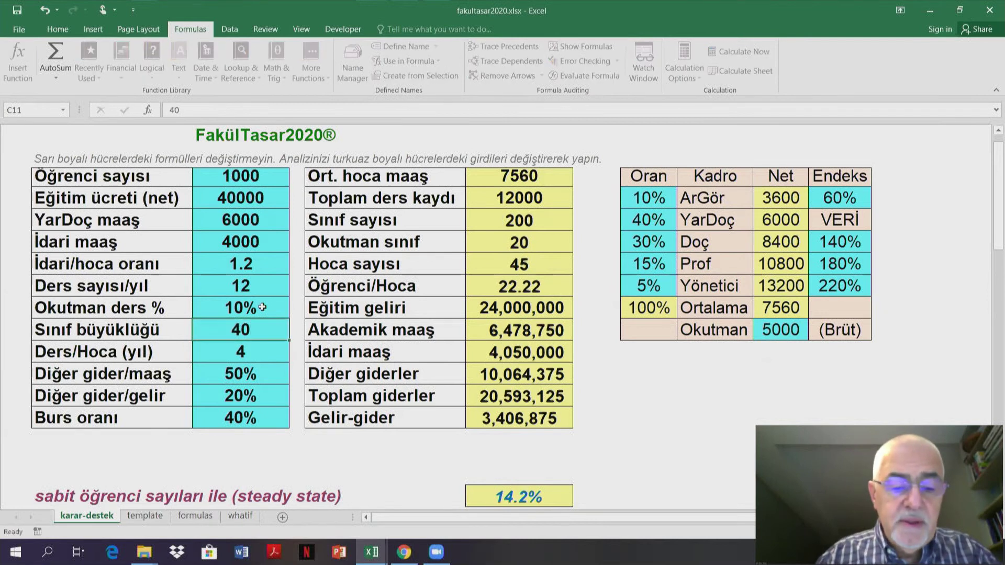
{"action": "key", "text": "Return"}
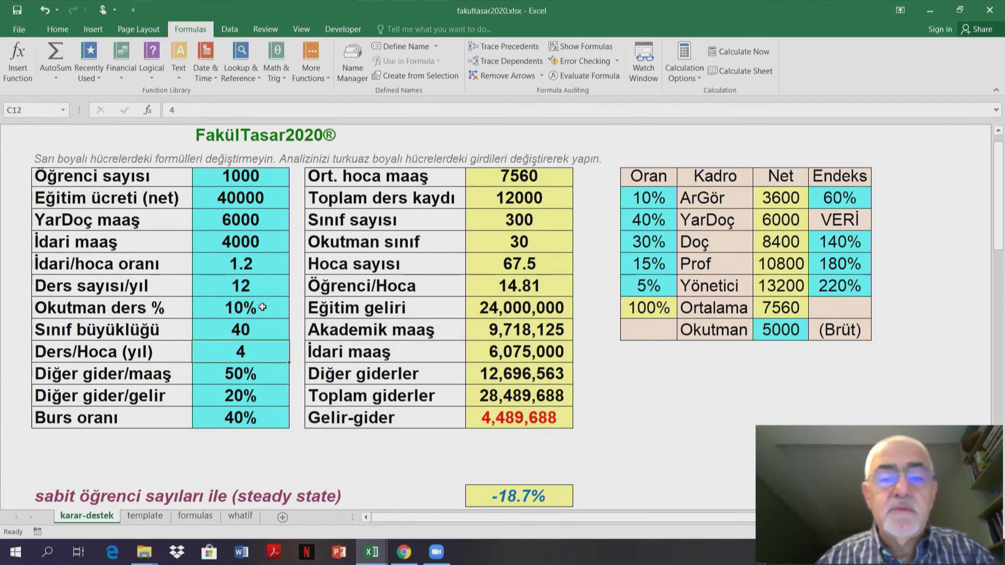
- Retry Ders/Hoca 6, reset it to 4, and set the class size to 60
{"action": "type", "text": "6"}
{"action": "key", "text": "Return"}
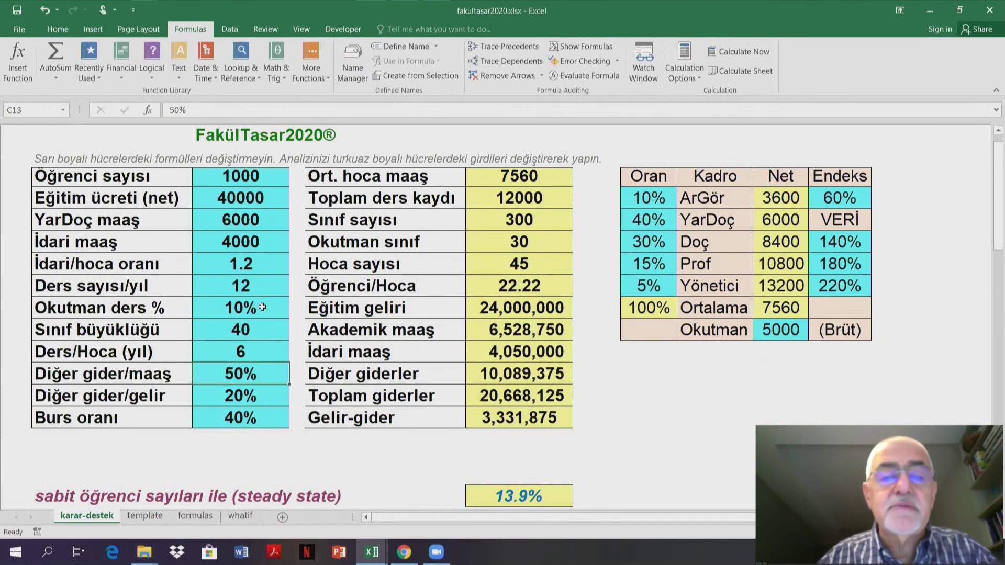
{"action": "key", "text": "Up"}
{"action": "type", "text": "4"}
{"action": "key", "text": "Return"}
{"action": "key", "text": "Up"}
{"action": "key", "text": "Up"}
{"action": "type", "text": "60"}
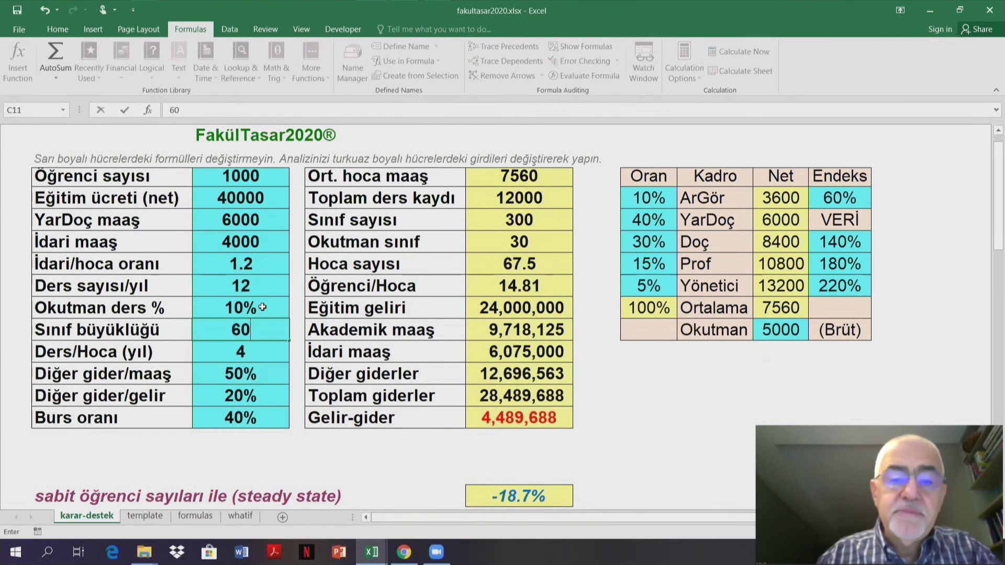
{"action": "key", "text": "Return"}
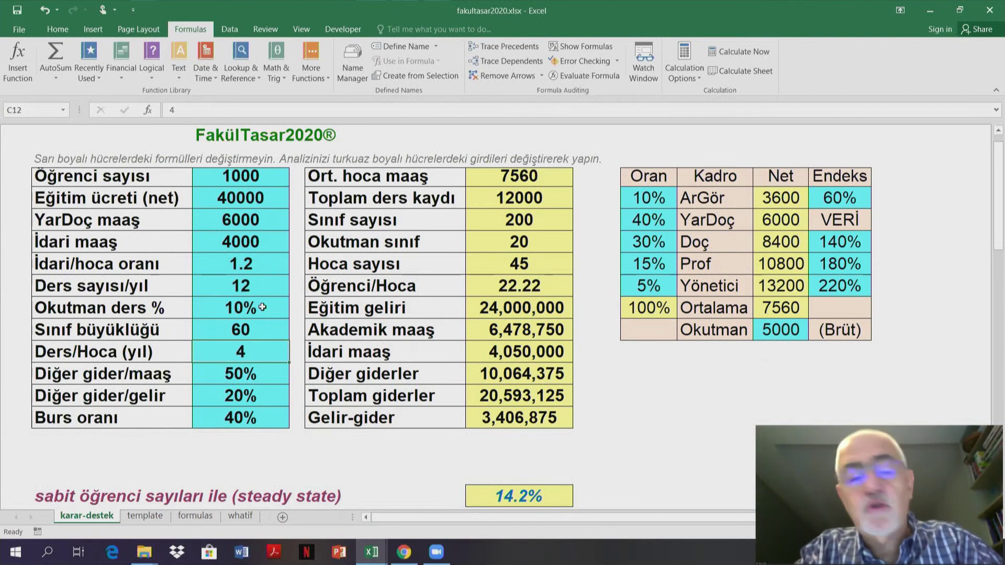
{"action": "left_click_drag", "start_coordinate": [144, 309], "coordinate": [145, 351]}
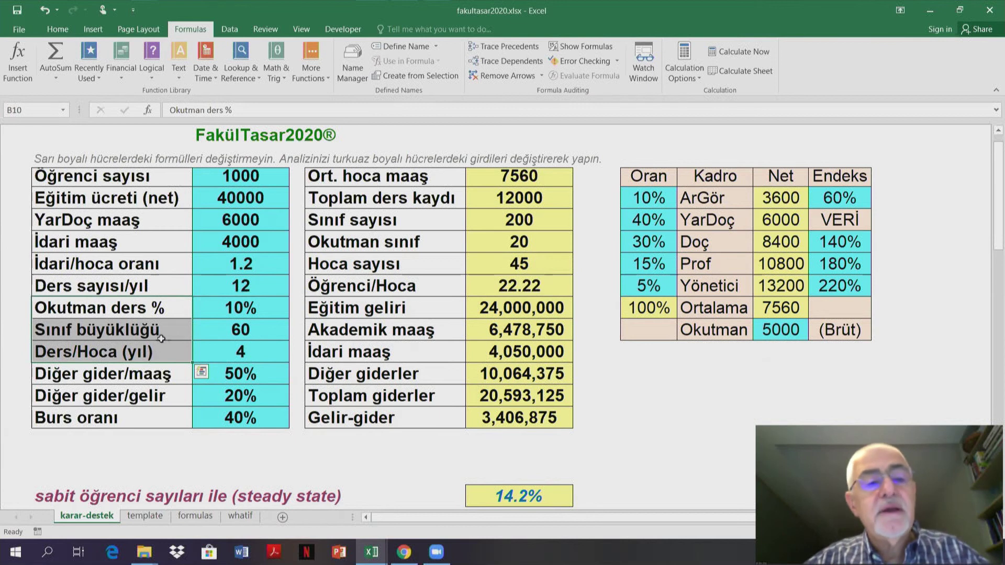
{"action": "left_click", "coordinate": [246, 350]}
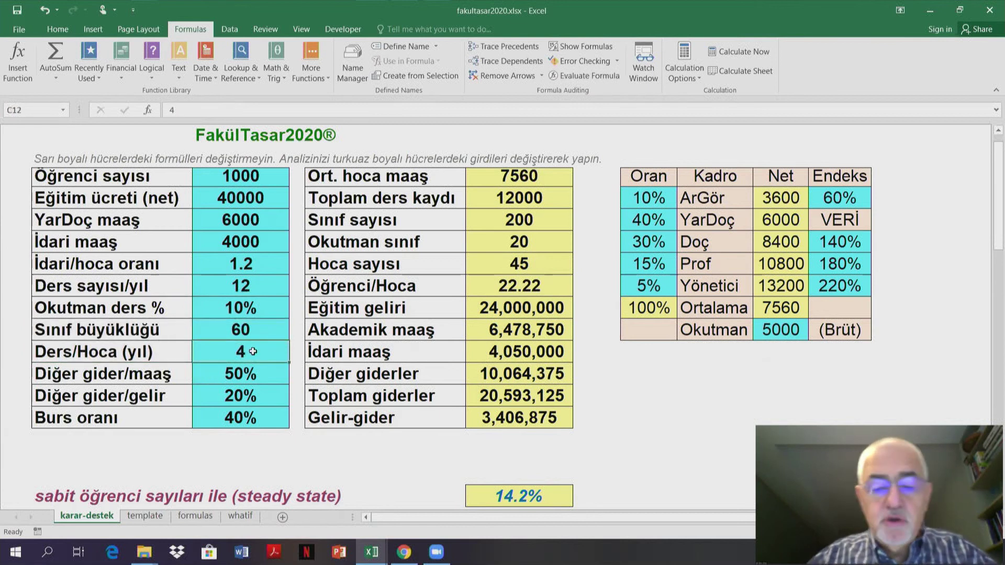
{"action": "type", "text": "8"}
{"action": "key", "text": "Return"}
{"action": "key", "text": "Up"}
{"action": "key", "text": "Up"}
{"action": "key", "text": "Up"}
{"action": "key", "text": "Up"}
{"action": "key", "text": "Up"}
{"action": "key", "text": "Up"}
{"action": "key", "text": "Up"}
{"action": "type", "text": "8"}
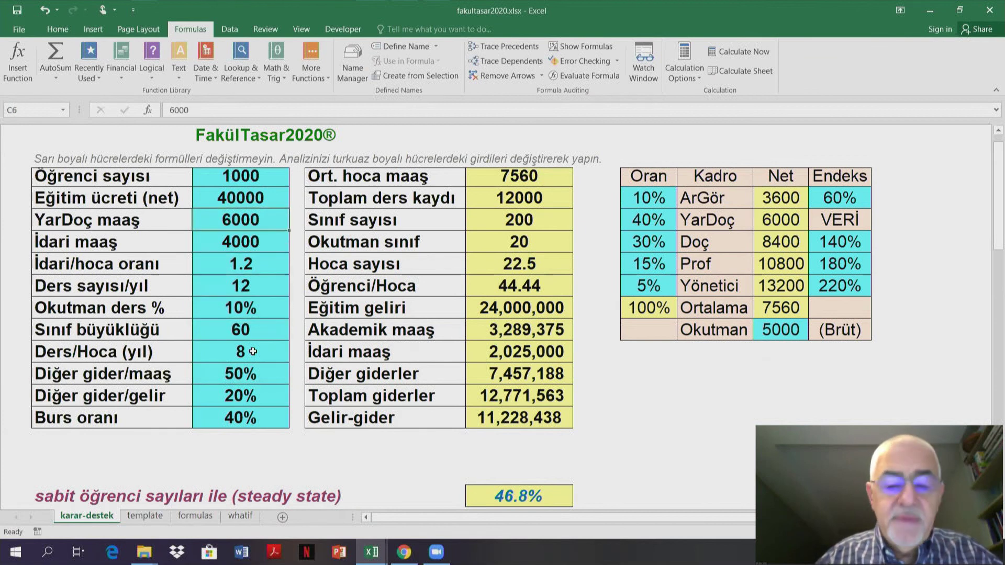
{"action": "type", "text": "000"}
{"action": "key", "text": "Return"}
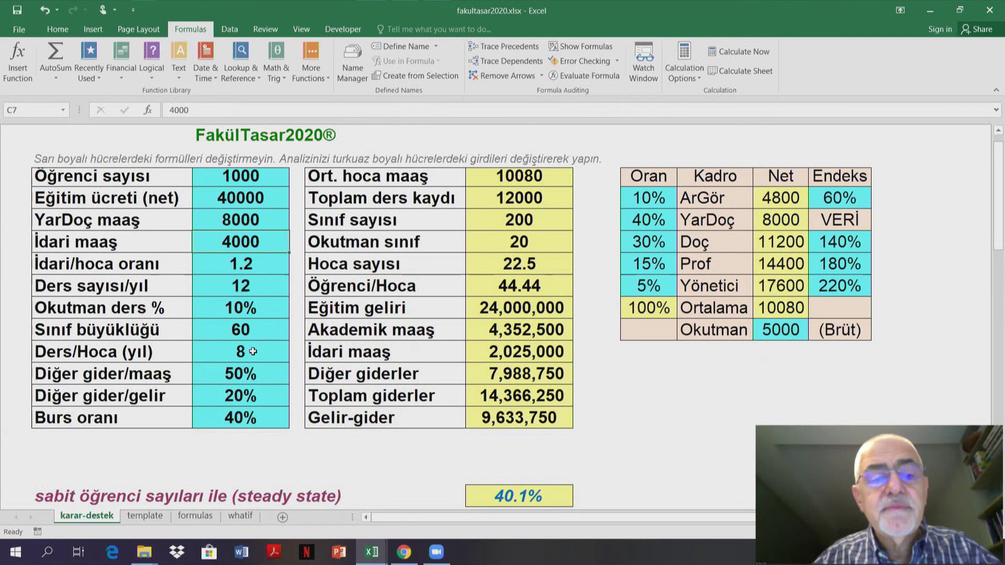
{"action": "key", "text": "Down"}
{"action": "key", "text": "Down"}
{"action": "key", "text": "Down"}
{"action": "key", "text": "Down"}
{"action": "key", "text": "Down"}
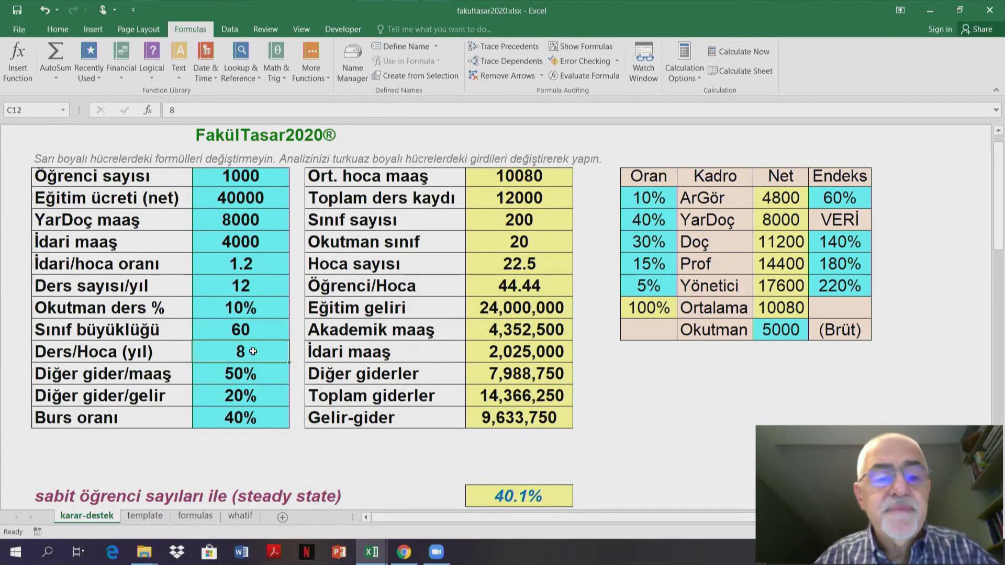
{"action": "type", "text": "4"}
{"action": "key", "text": "Return"}
{"action": "key", "text": "Up"}
{"action": "key", "text": "Up"}
{"action": "key", "text": "Up"}
{"action": "key", "text": "Up"}
{"action": "key", "text": "Up"}
{"action": "key", "text": "Up"}
{"action": "key", "text": "Up"}
{"action": "type", "text": "6000"}
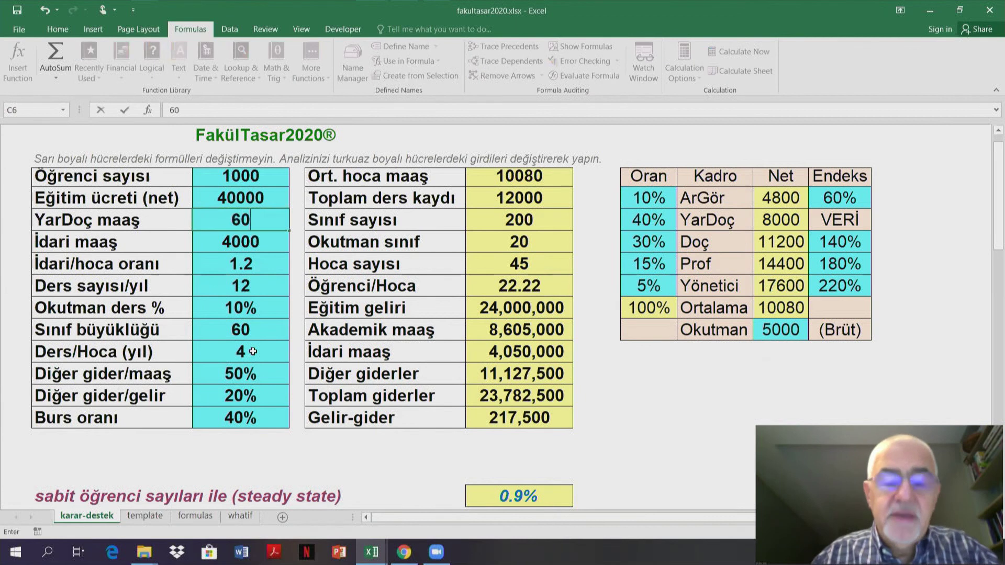
{"action": "key", "text": "Return"}
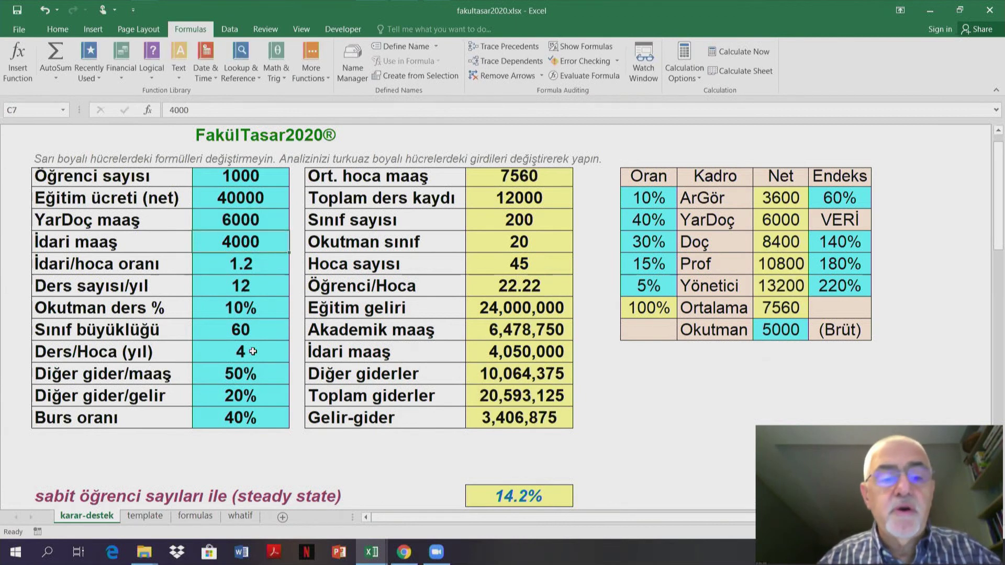